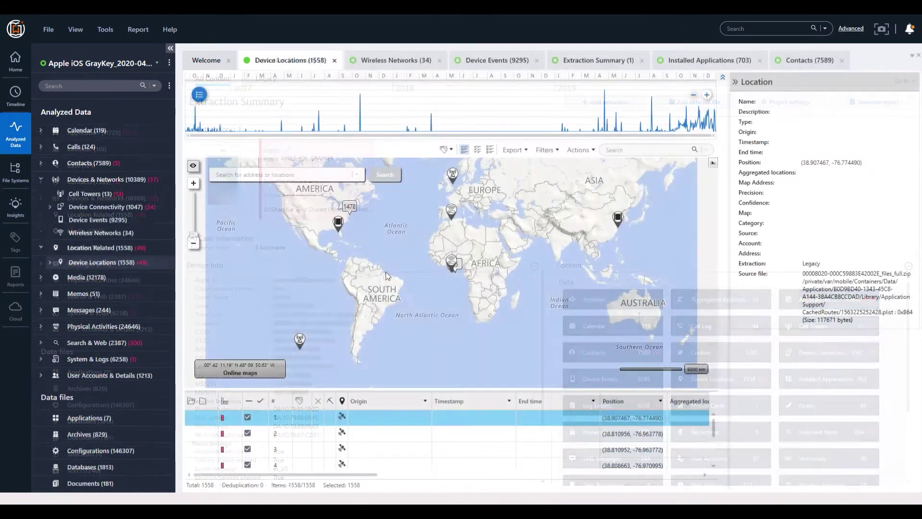
# Step: Center the map on the IMG_0186.mov media location near Clearwater, Florida
pyautogui.click(444, 272)
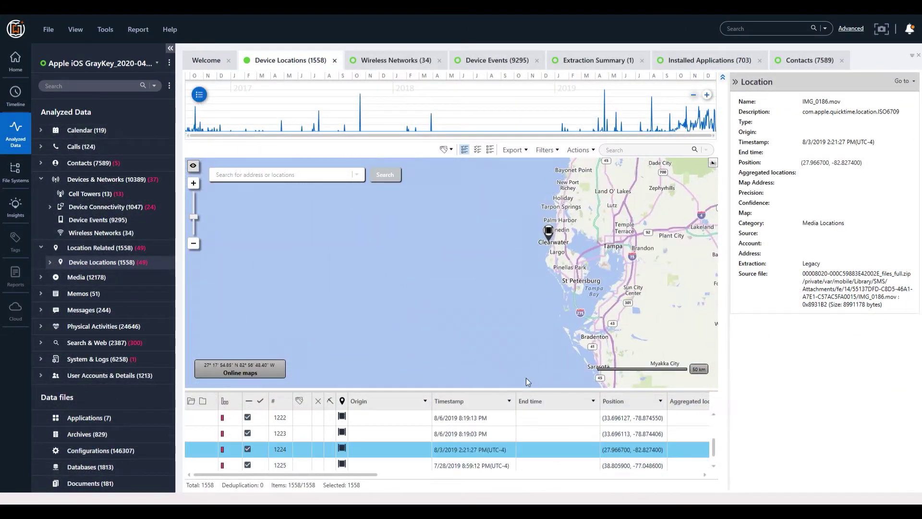